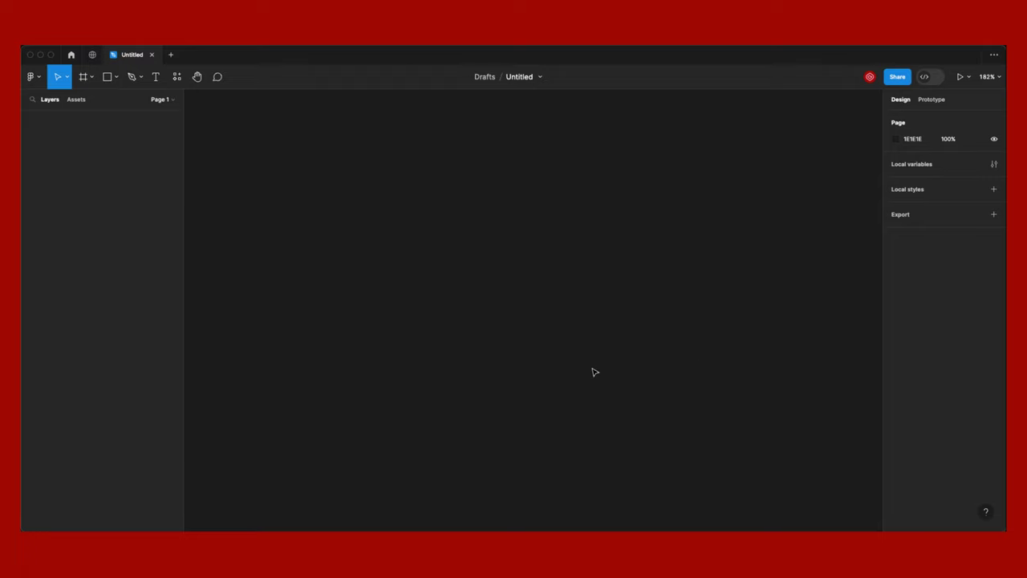
# Add a 'Télécharger Figma' text layer to the canvas and nudge it slightly down-left.
pyautogui.press('t')
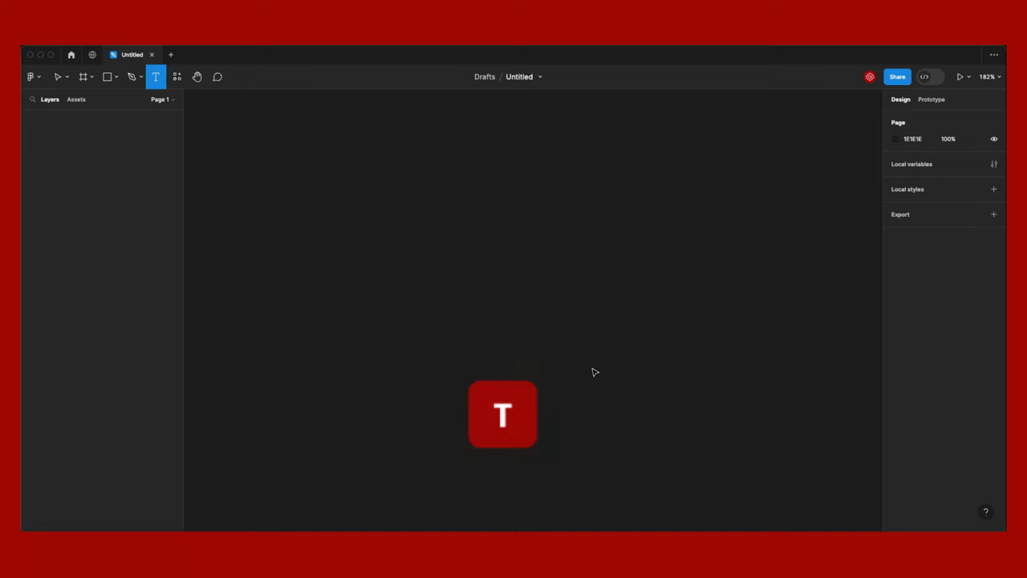
pyautogui.click(342, 252)
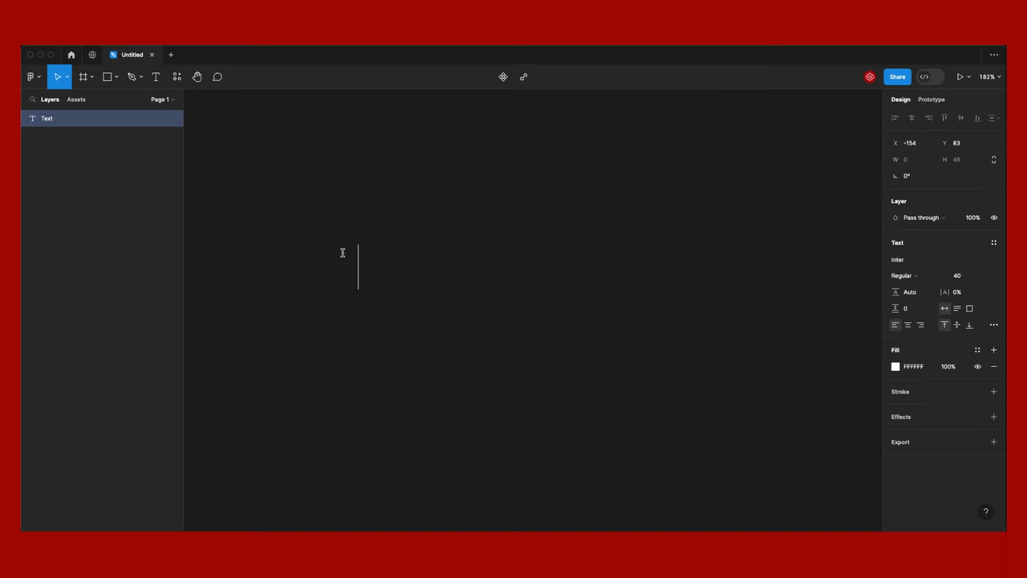
pyautogui.write('Télécharger Figma')
pyautogui.press('Escape')
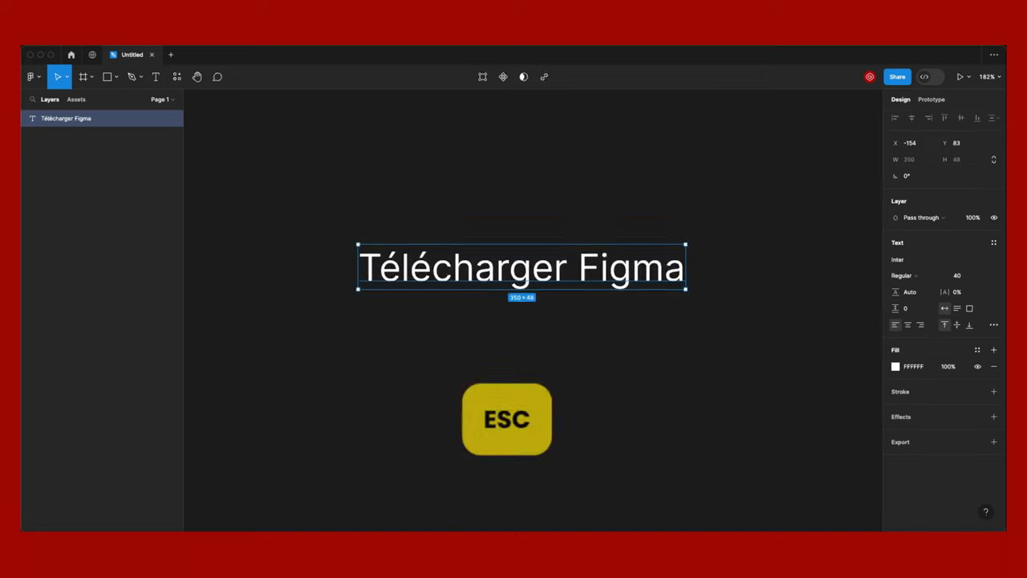
pyautogui.moveTo(627, 265); pyautogui.dragTo(605, 286)
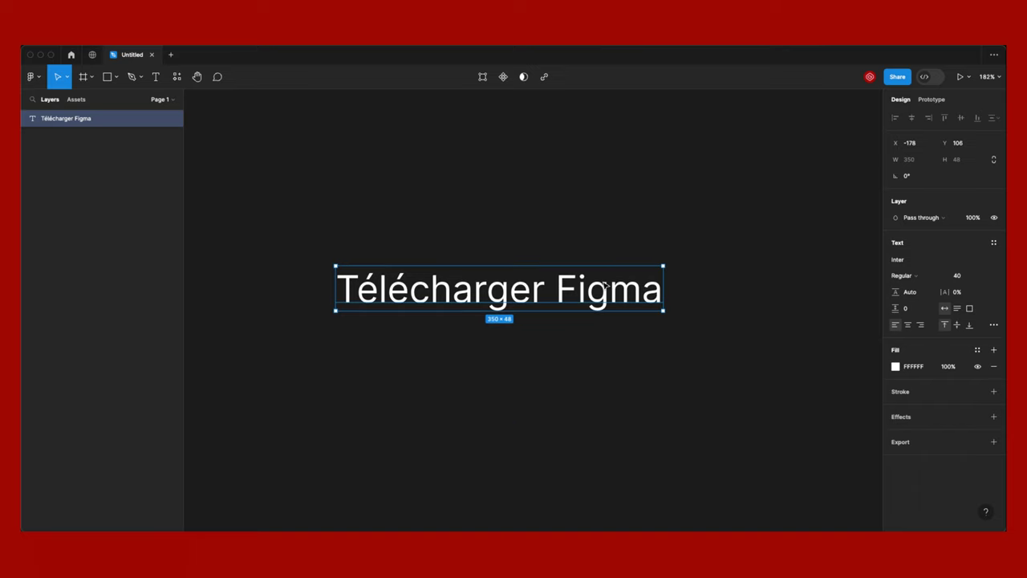
# Wrap the text in an auto-layout frame and rename it 'Bouton Figma'.
pyautogui.hotkey('shift', 'a')
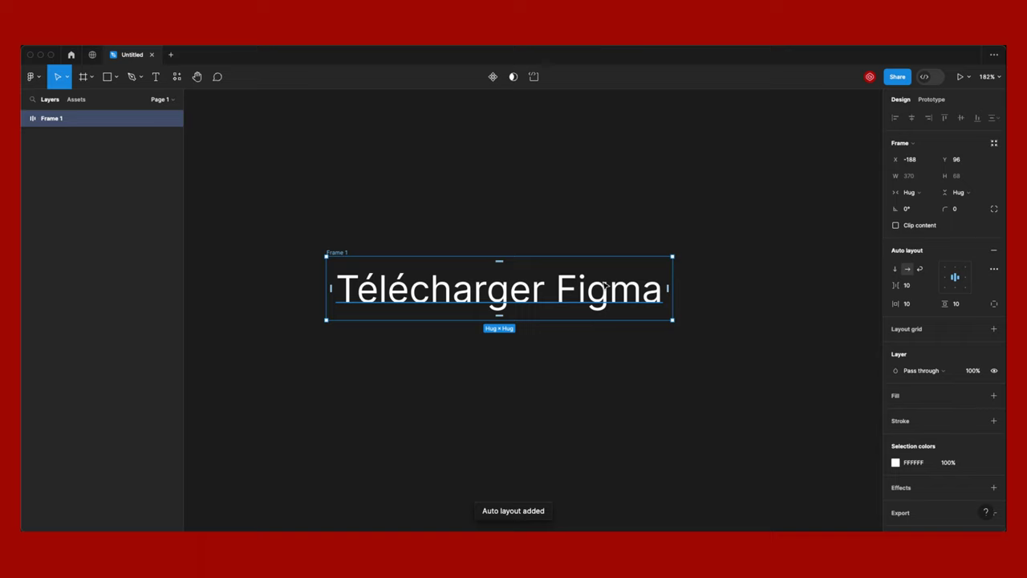
pyautogui.moveTo(80, 118)
pyautogui.doubleClick(58, 123)
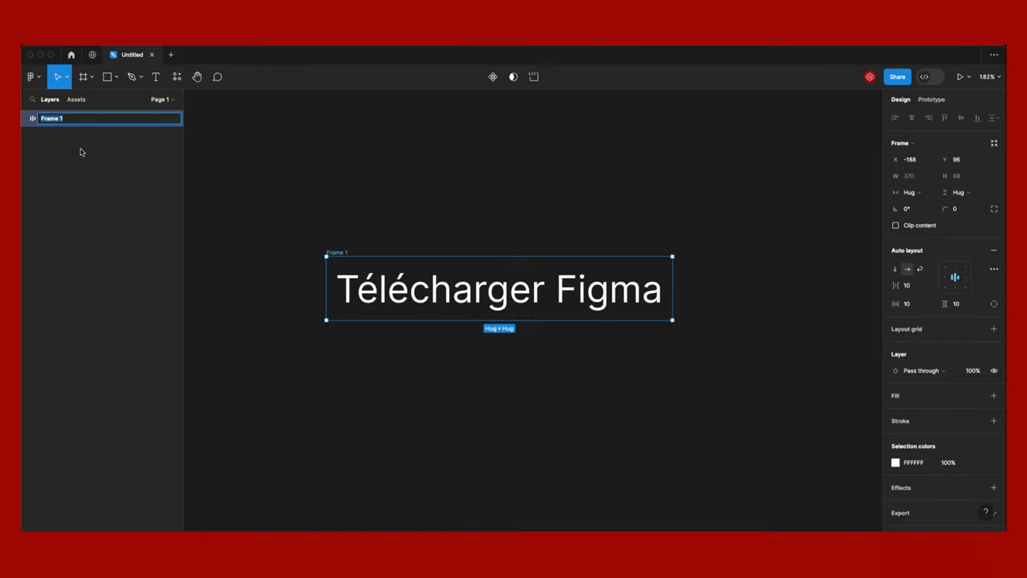
pyautogui.write('Bouton Figma')
pyautogui.press('Return')
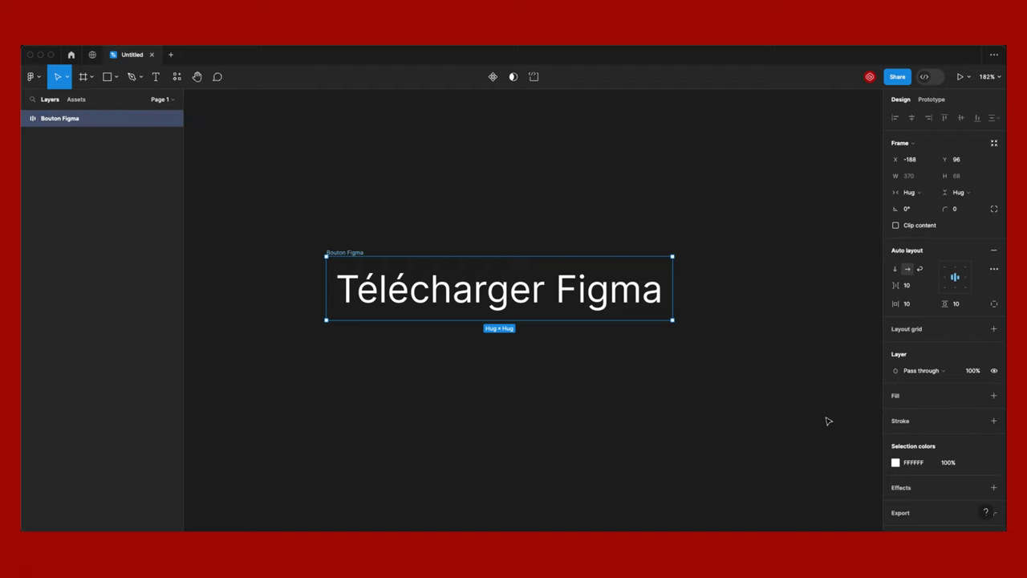
# Remove auto layout from Bouton Figma, then reapply it.
pyautogui.hotkey('shift', 'alt', 'a')
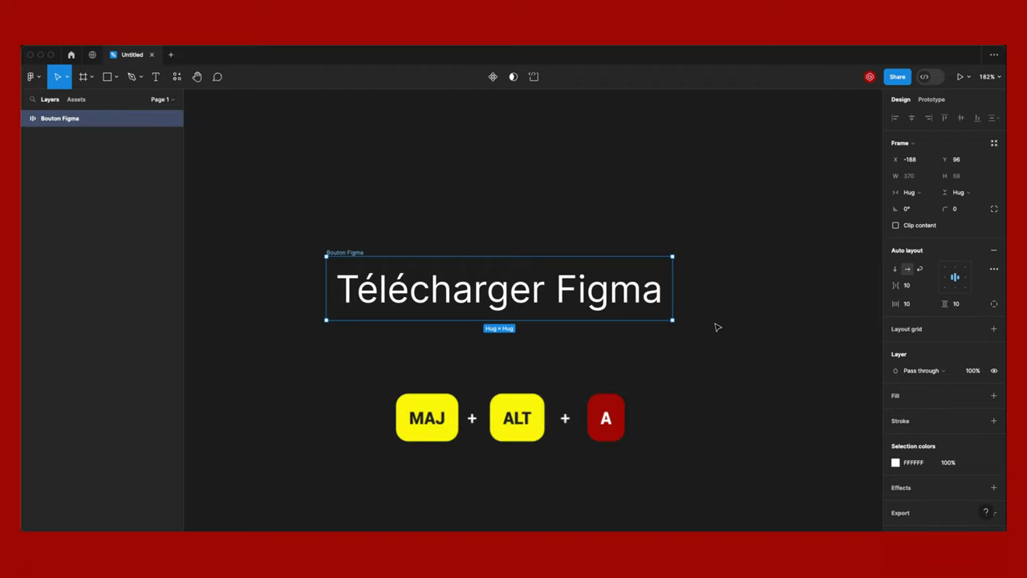
pyautogui.hotkey('shift', 'alt', 'a')
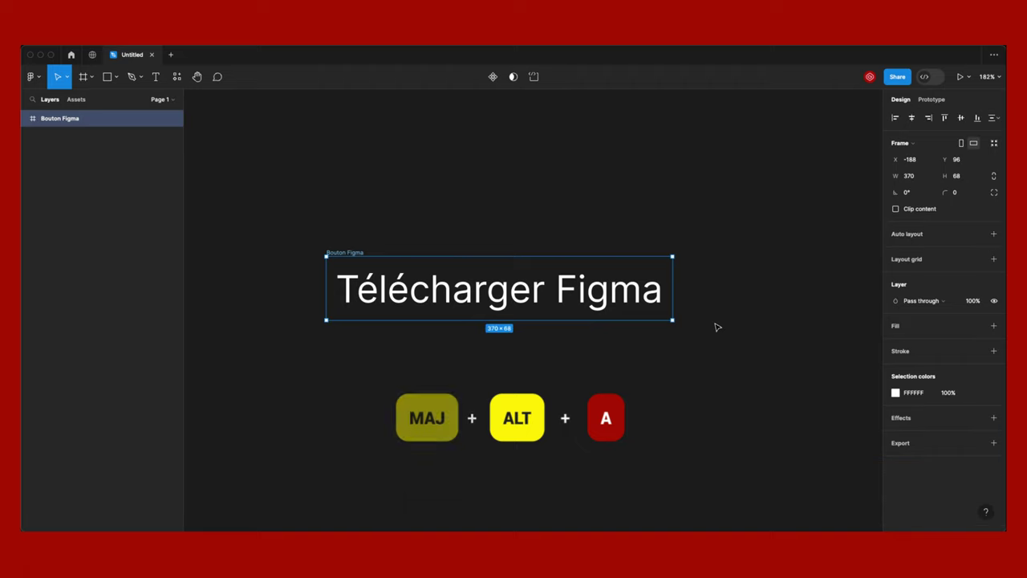
pyautogui.hotkey('shift', 'a')
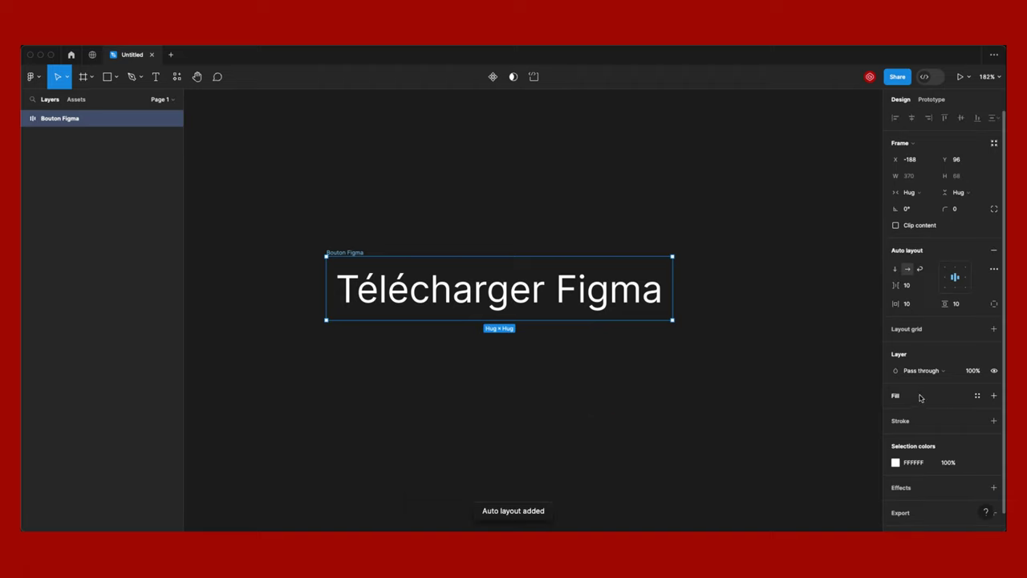
# Give the Bouton Figma frame a red BF0606 fill.
pyautogui.click(994, 396)
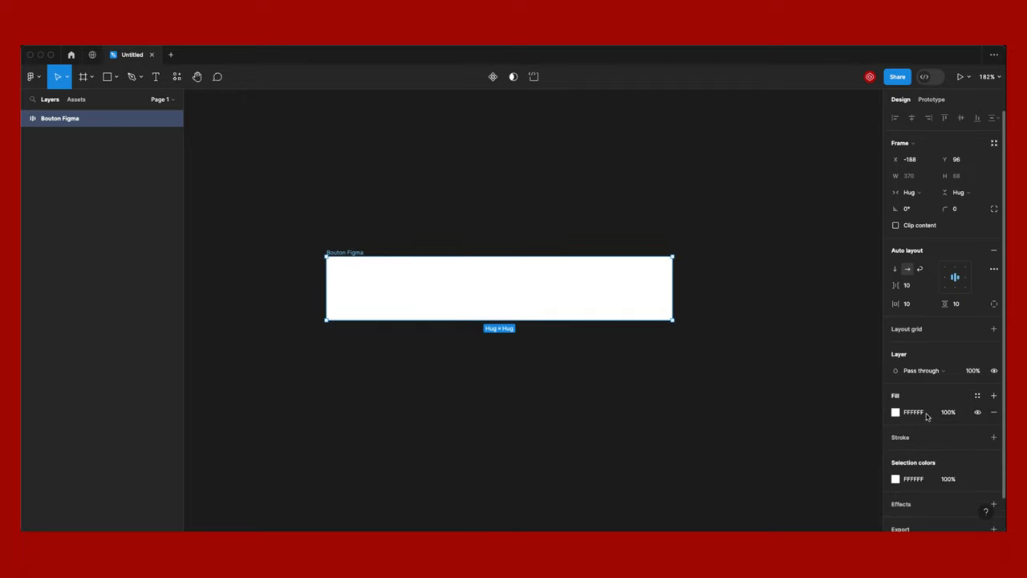
pyautogui.moveTo(913, 412)
pyautogui.click(895, 411)
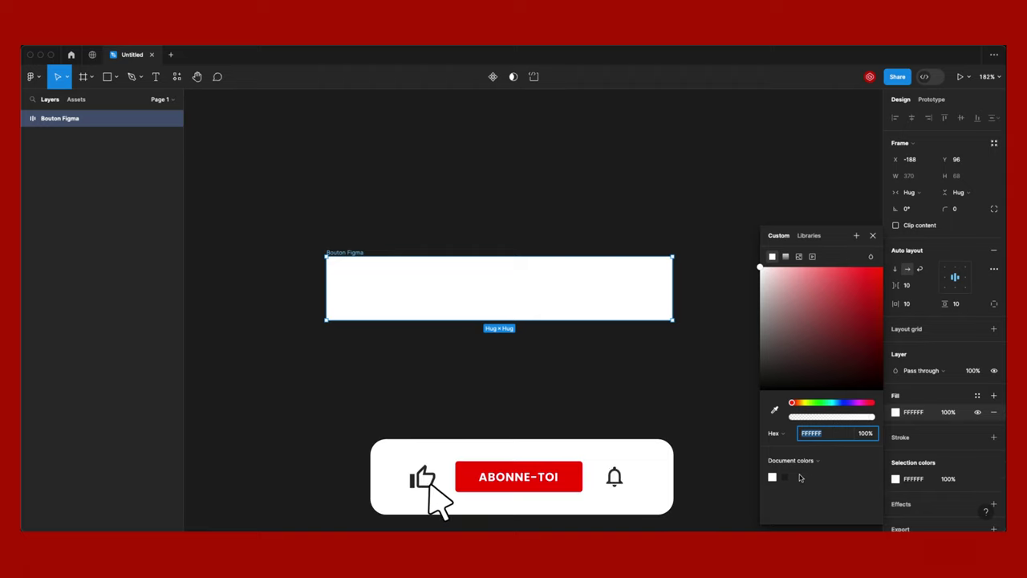
pyautogui.click(876, 314)
pyautogui.moveTo(877, 314); pyautogui.dragTo(878, 298)
# Round the frame's corners to 20, deselect it and zoom in on the button.
pyautogui.write('20')
pyautogui.press('Return')
pyautogui.press('Escape')
pyautogui.hotkey('shift', '1')
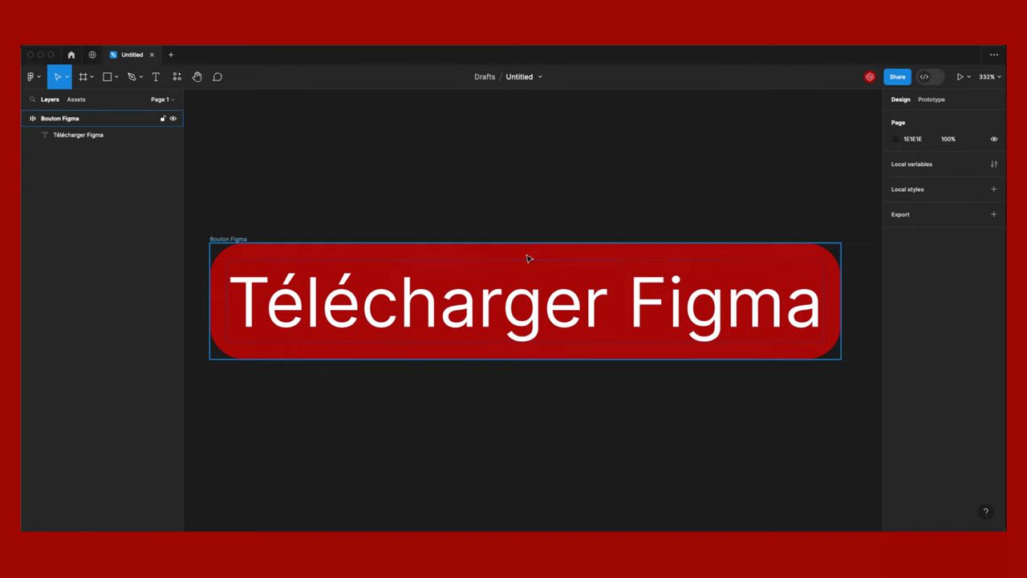
# Set Bouton Figma's padding on all sides together, trying 20 and settling on 18.
pyautogui.click(525, 251)
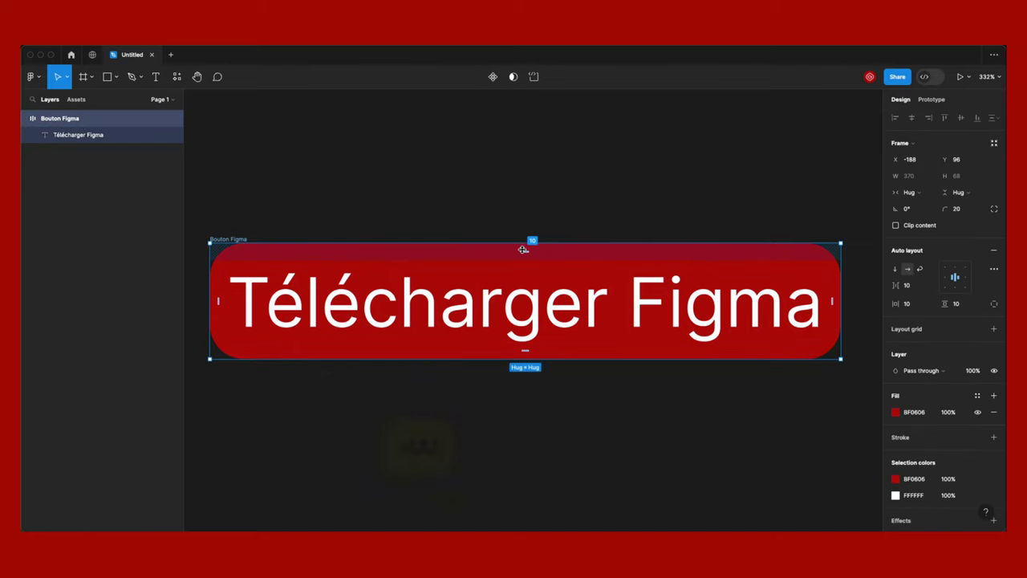
pyautogui.hotkey('shift', 'alt')
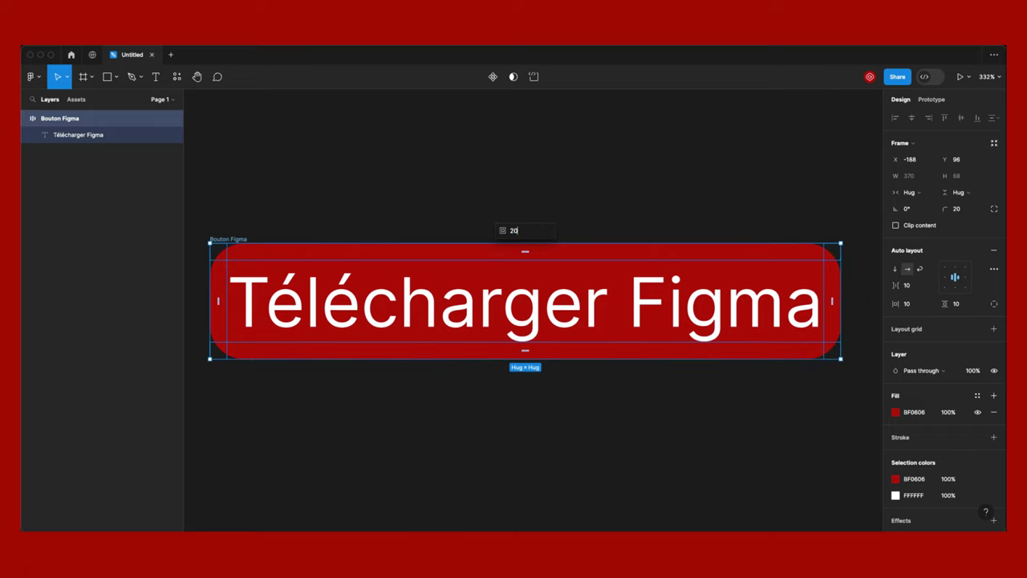
pyautogui.write('20')
pyautogui.press('Return')
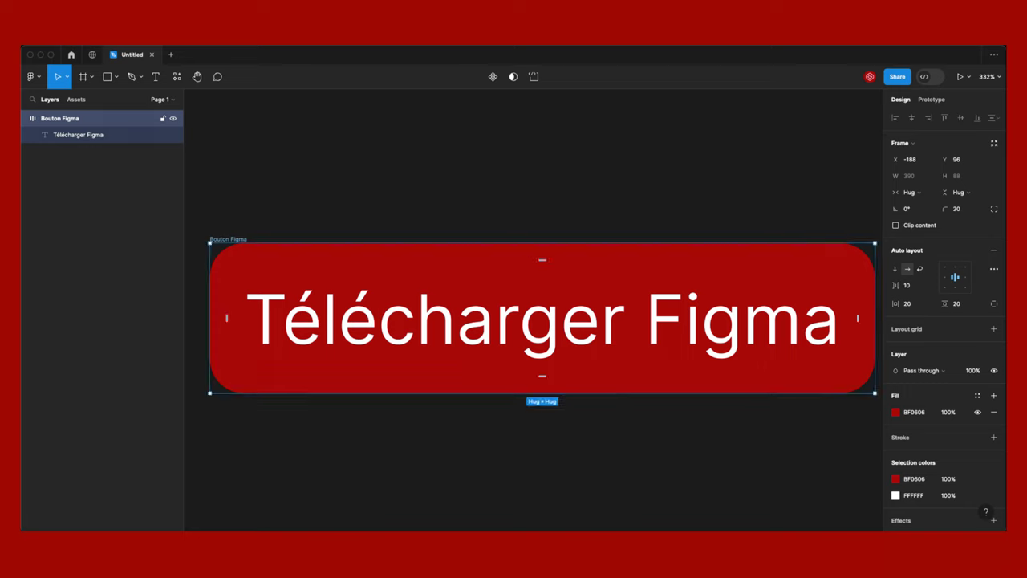
pyautogui.keyDown('ctrl'); pyautogui.scroll(-2, 509, 251); pyautogui.keyUp('ctrl')
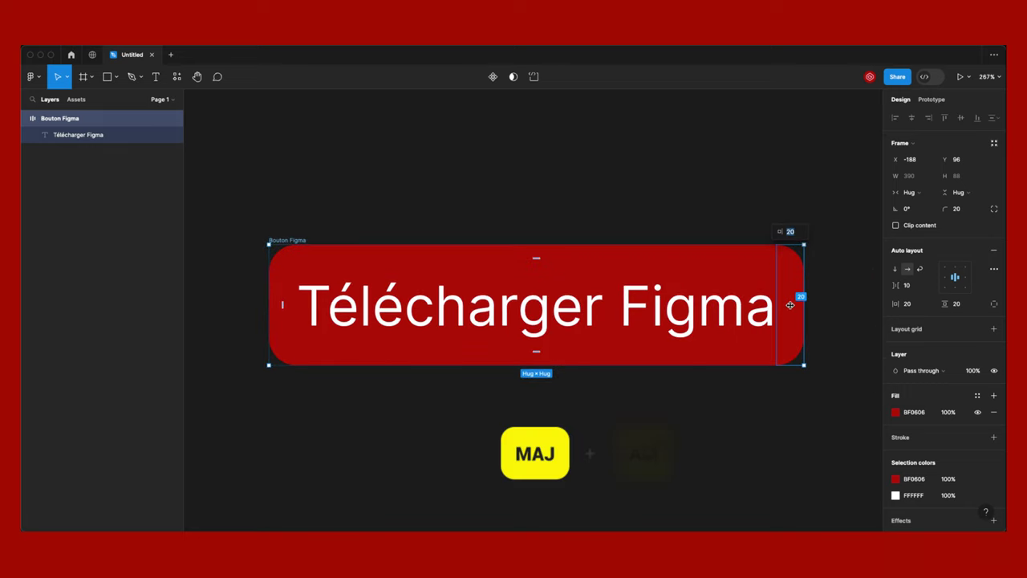
pyautogui.keyDown('alt'); pyautogui.keyDown('shift'); pyautogui.click(287, 297); pyautogui.keyUp('shift'); pyautogui.keyUp('alt')
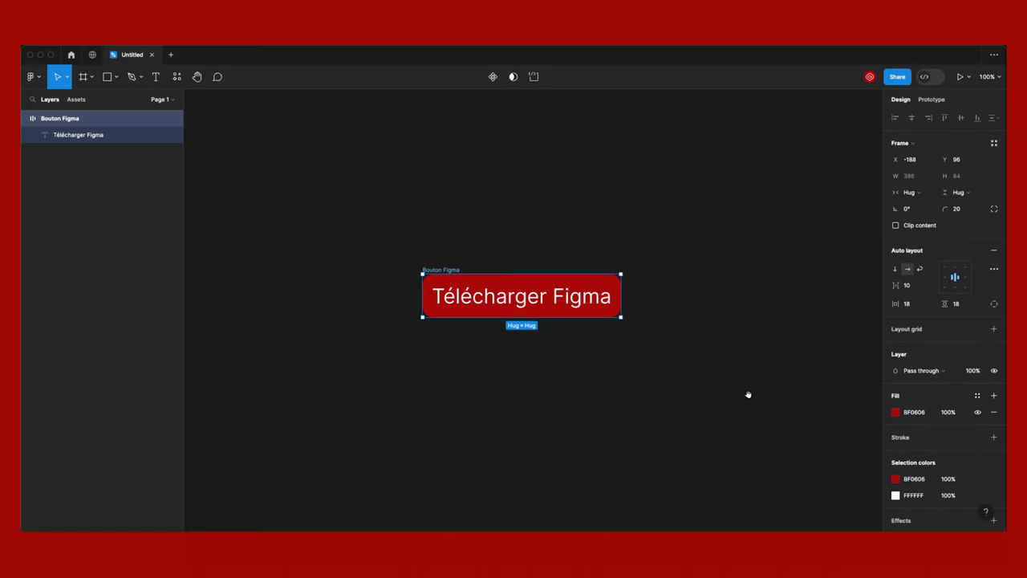
# Draw a 65×65 circle just above the button.
pyautogui.press('-')
pyautogui.press('-')
pyautogui.press('+')
pyautogui.press('+')
pyautogui.press('+')
pyautogui.click(748, 394)
pyautogui.scroll(2, 762, 321)
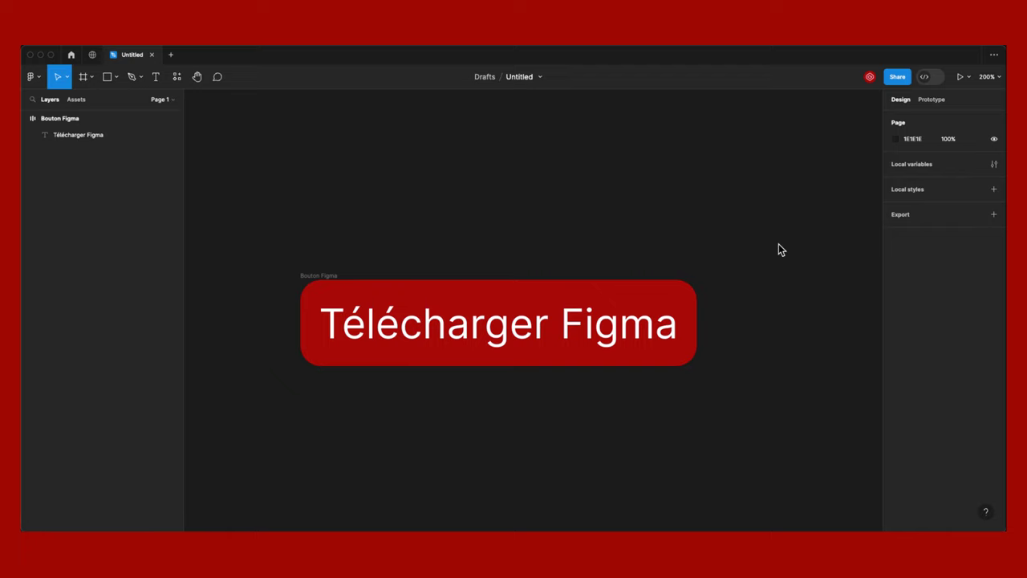
pyautogui.press('o')
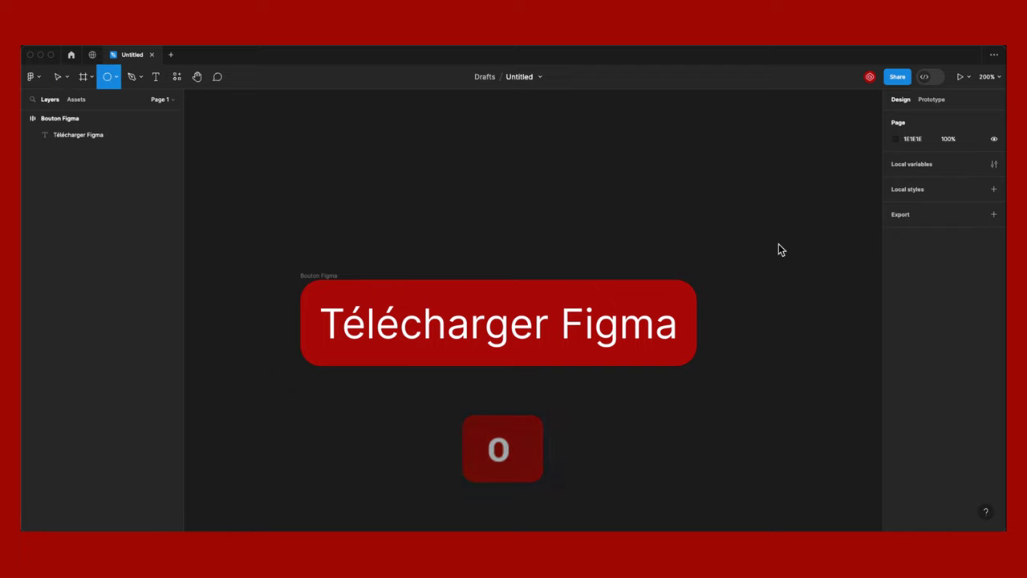
pyautogui.press('shift')
pyautogui.moveTo(461, 156); pyautogui.dragTo(528, 233)
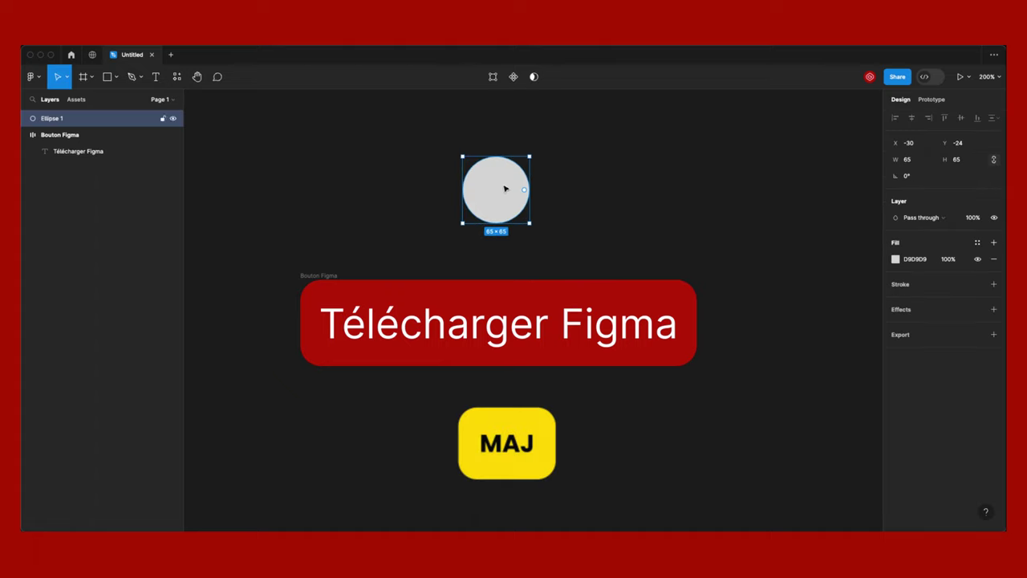
pyautogui.moveTo(496, 188); pyautogui.dragTo(474, 209)
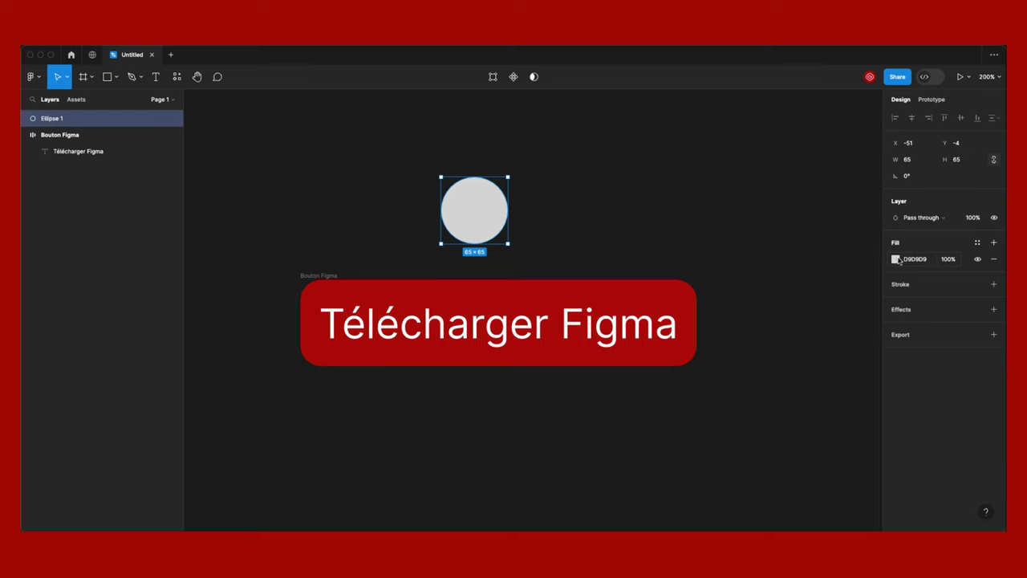
# Fill the circle with the Figma.jpg logo image.
pyautogui.click(896, 259)
pyautogui.click(799, 256)
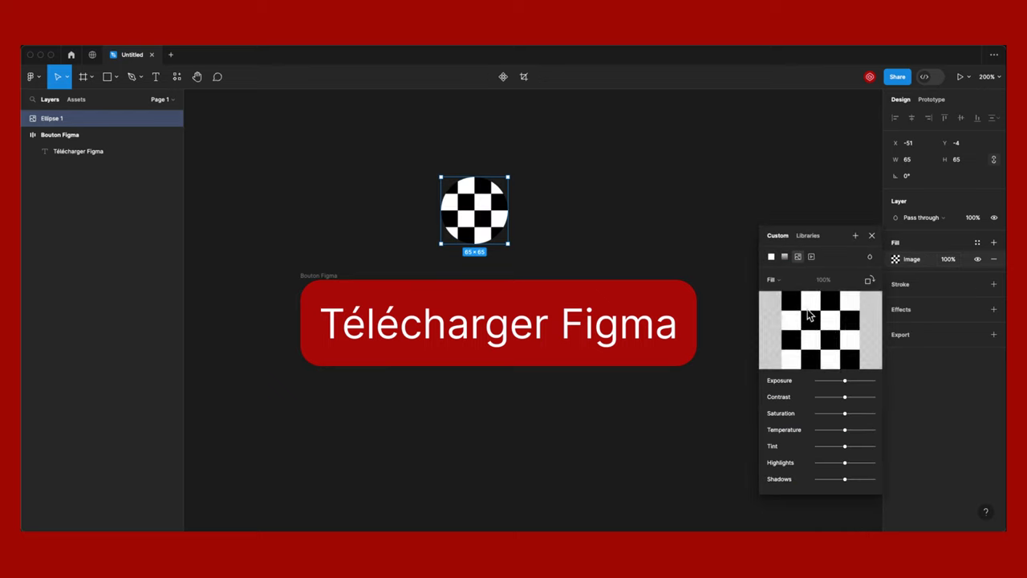
pyautogui.moveTo(820, 330)
pyautogui.click(834, 340)
pyautogui.click(461, 224)
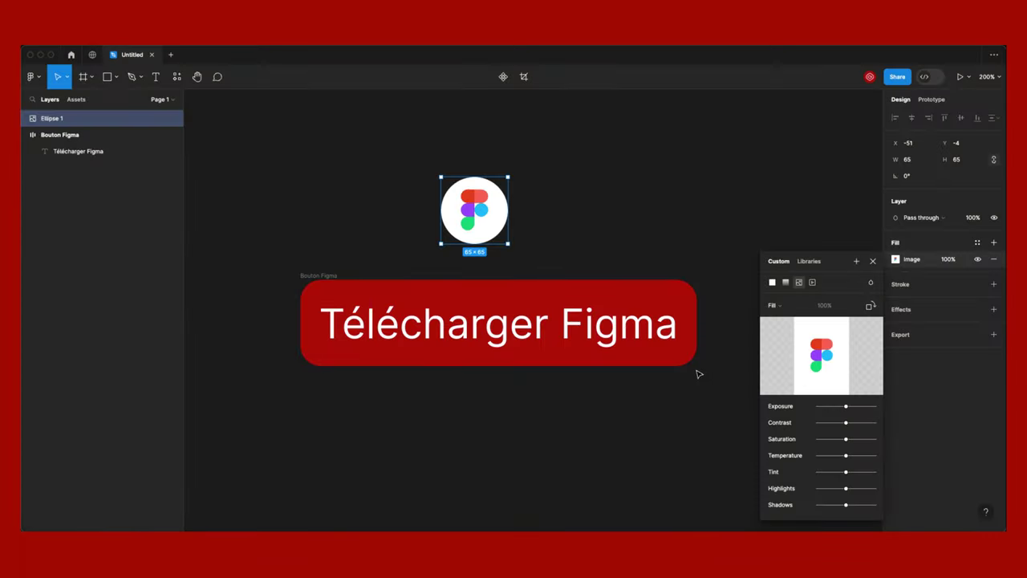
pyautogui.press('Escape')
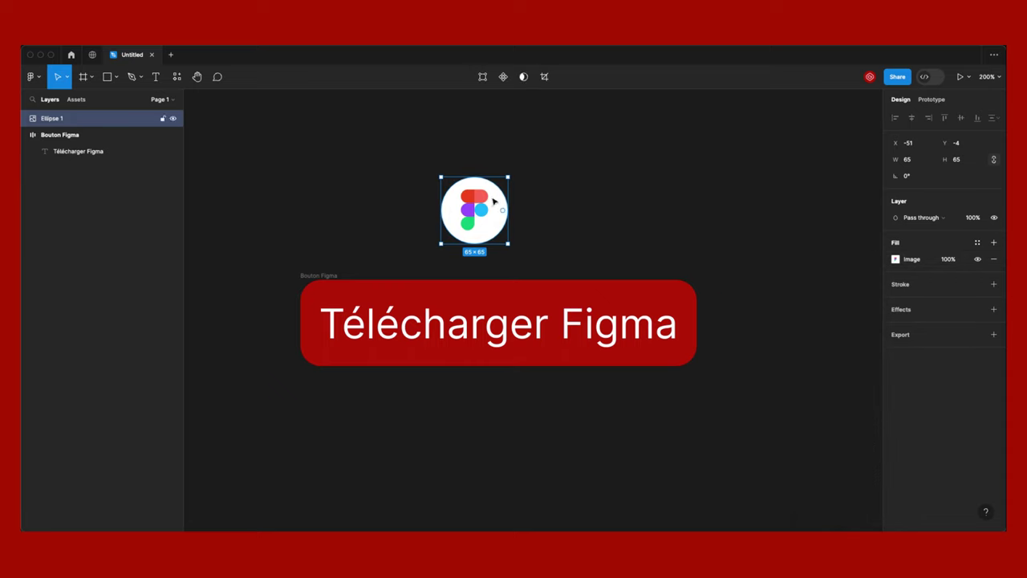
# Move the logo circle into the button before the text, test width 30, then undo to 53×53.
pyautogui.moveTo(493, 209); pyautogui.dragTo(326, 301)
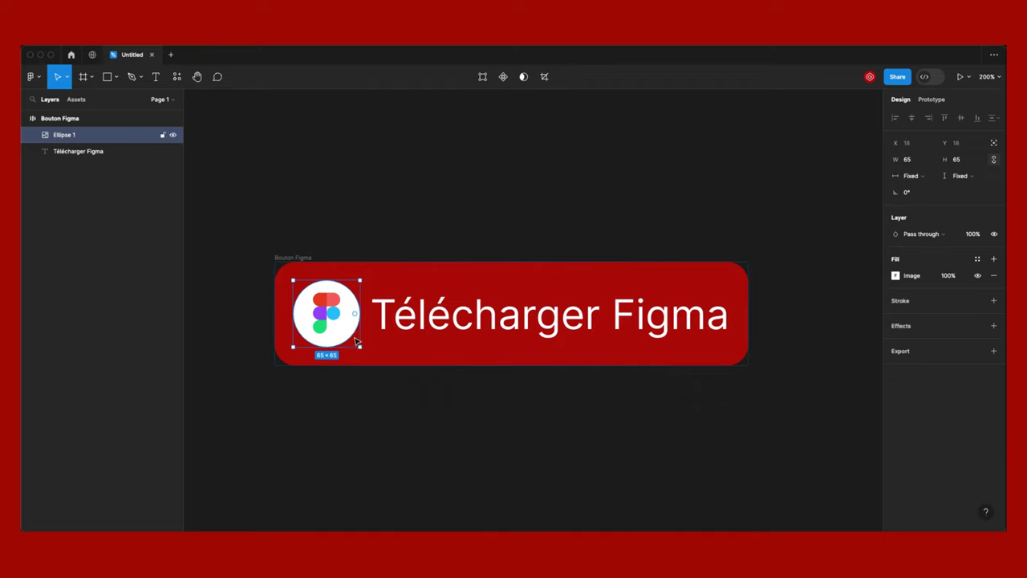
pyautogui.moveTo(359, 347)
pyautogui.mouseDown()
pyautogui.moveTo(333, 325)
pyautogui.moveTo(349, 320)
pyautogui.mouseUp()
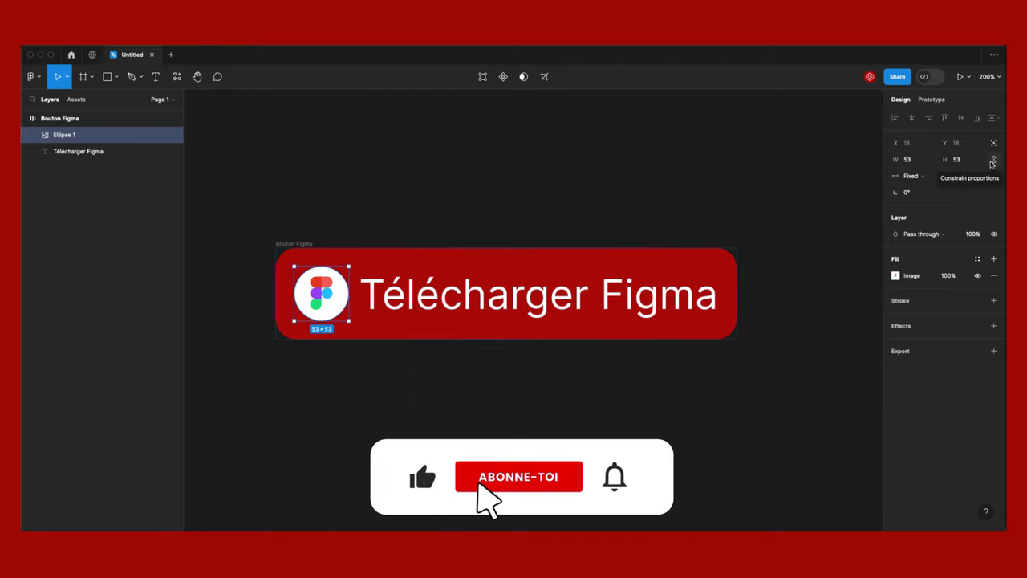
pyautogui.click(913, 159)
pyautogui.write('30')
pyautogui.press('Return')
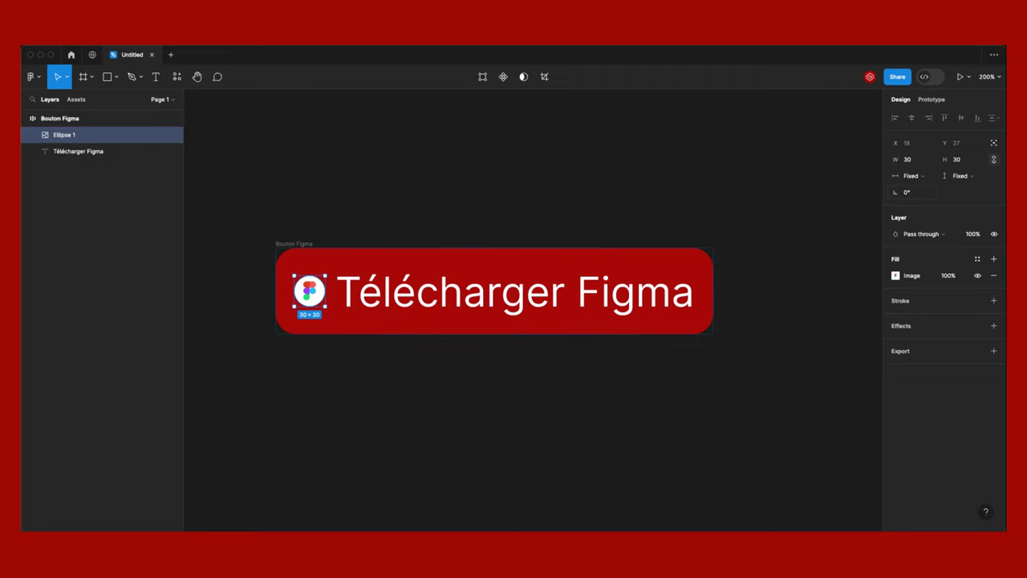
pyautogui.hotkey('ctrl', 'z')
# Try an 80 logo size with width/height unlinked, undo back to 53, and select Bouton Figma.
pyautogui.click(994, 160)
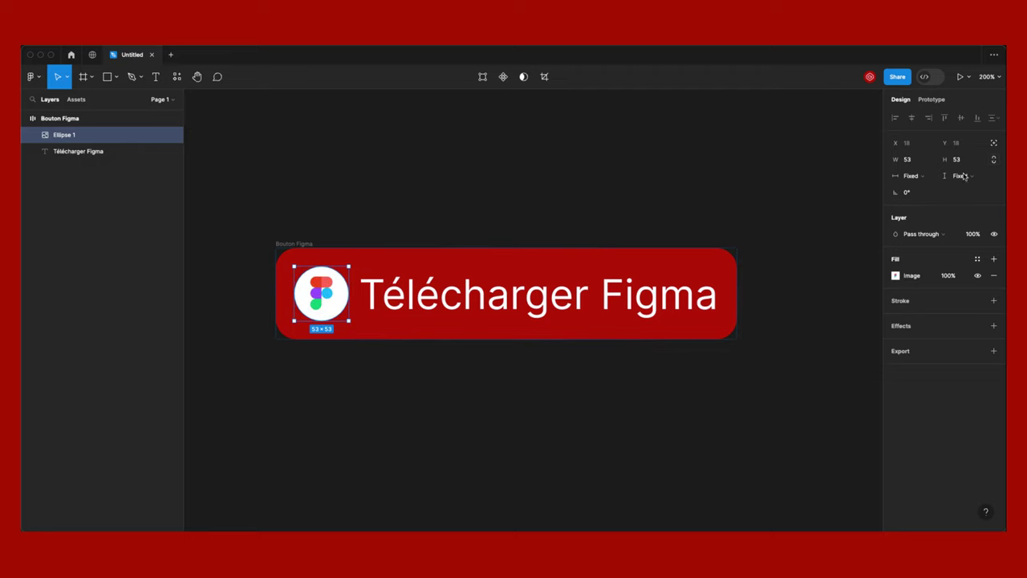
pyautogui.click(911, 159)
pyautogui.write('80')
pyautogui.press('Return')
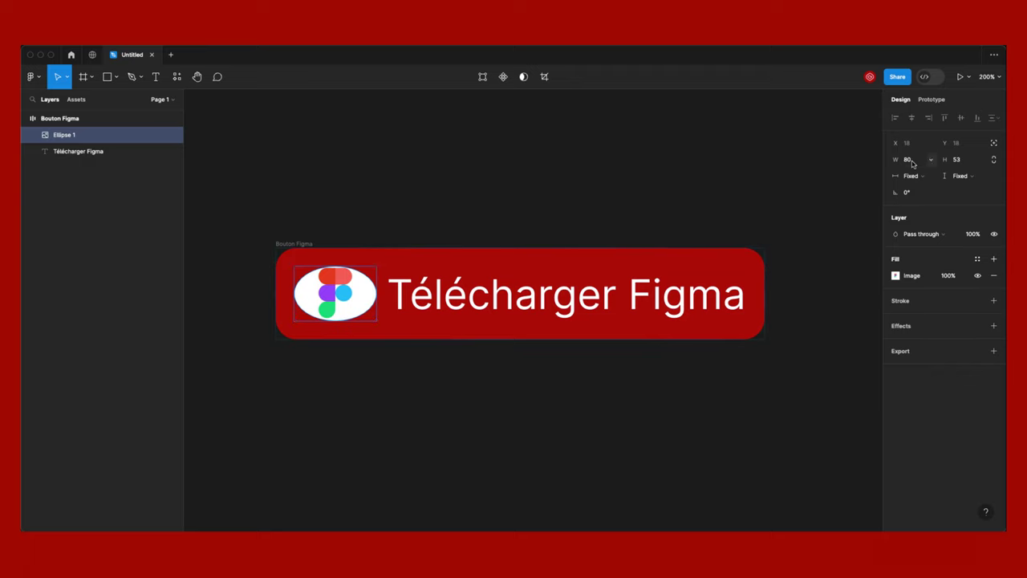
pyautogui.moveTo(898, 159); pyautogui.dragTo(898, 159)
pyautogui.write('53')
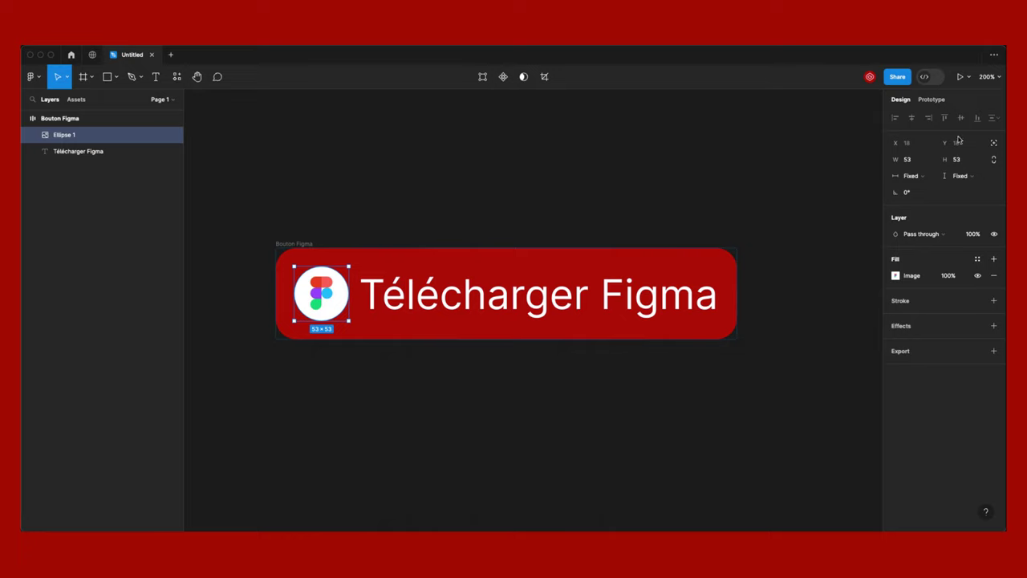
pyautogui.click(915, 159)
pyautogui.write('80')
pyautogui.press('Return')
pyautogui.hotkey('ctrl', 'z')
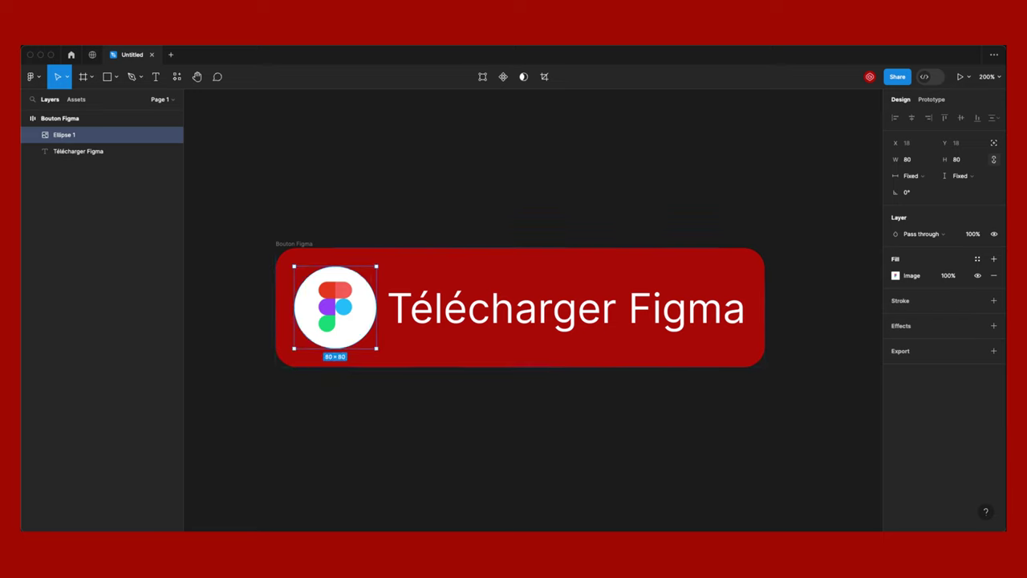
pyautogui.press('Escape')
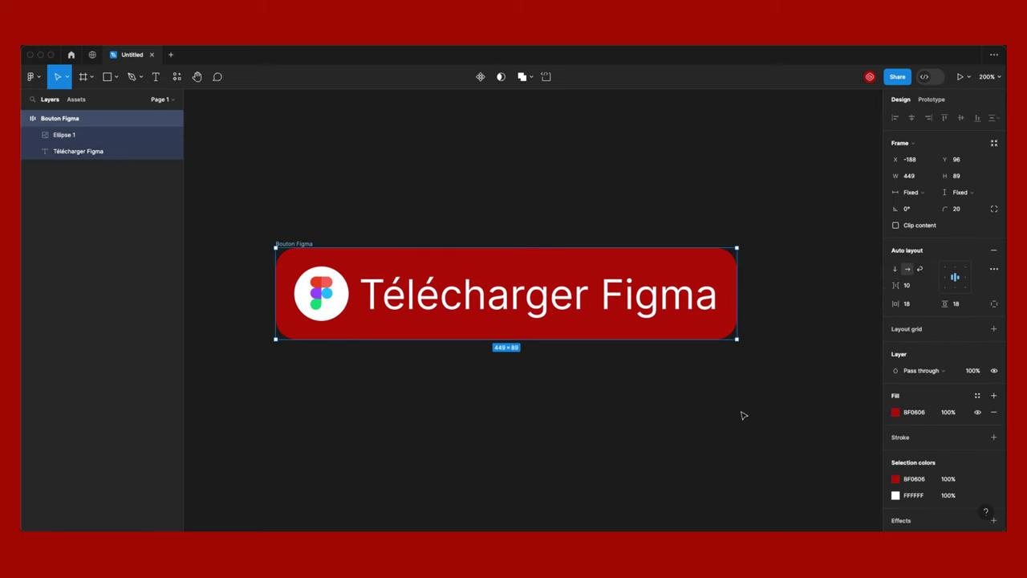
# Keep the button's content in a horizontal row and reduce the logo-to-text gap to 6.
pyautogui.click(895, 268)
pyautogui.click(907, 268)
pyautogui.click(906, 285)
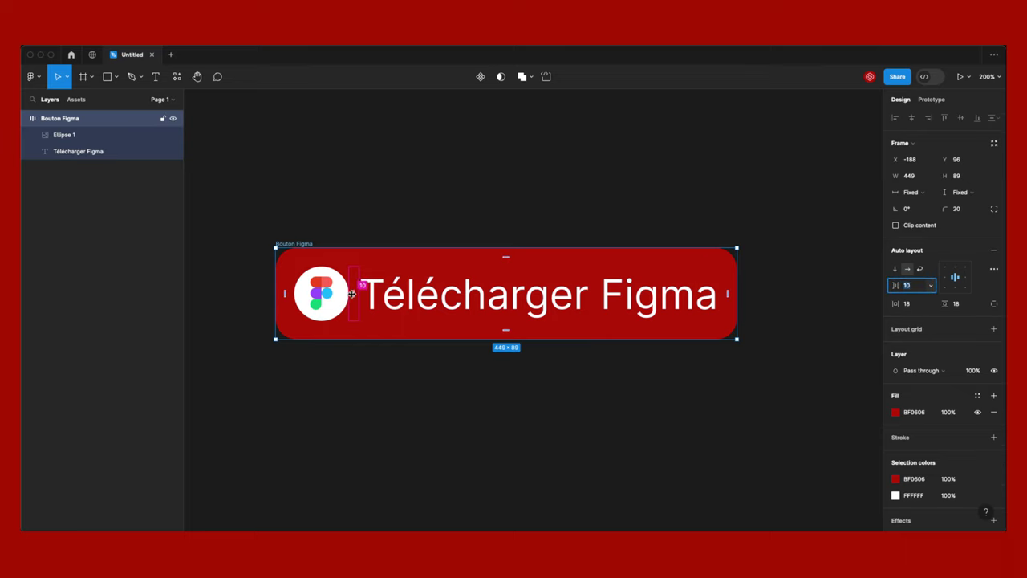
pyautogui.moveTo(352, 294); pyautogui.dragTo(351, 294)
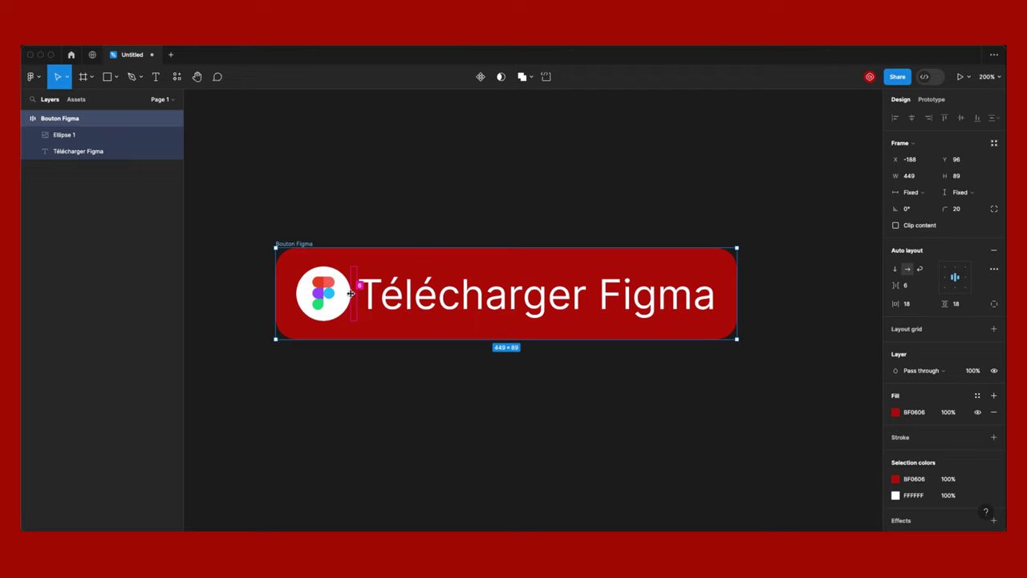
# Set the logo-to-text gap back to 10 and align the button's contents left-middle.
pyautogui.click(907, 286)
pyautogui.write('10')
pyautogui.press('Return')
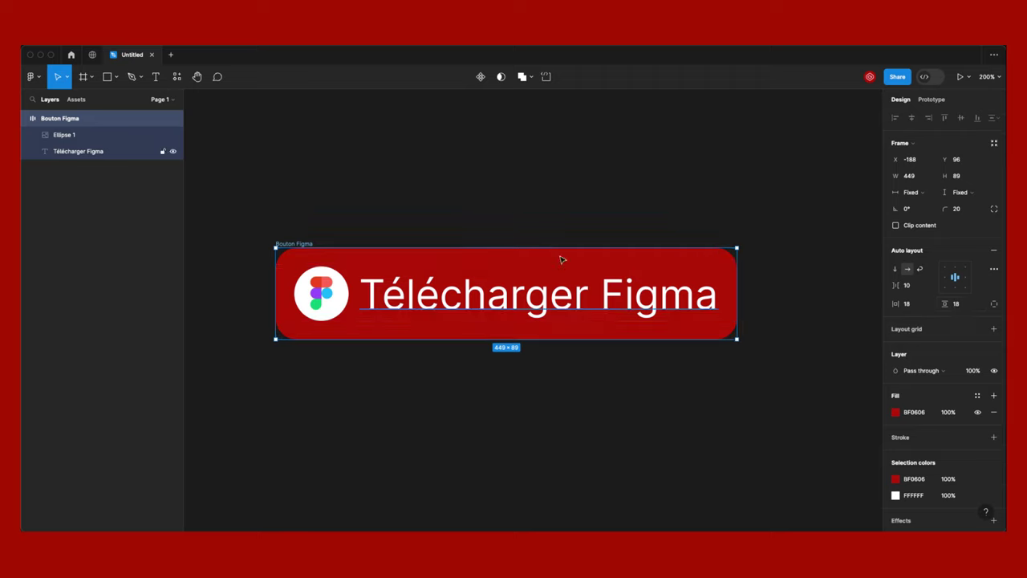
pyautogui.click(504, 254)
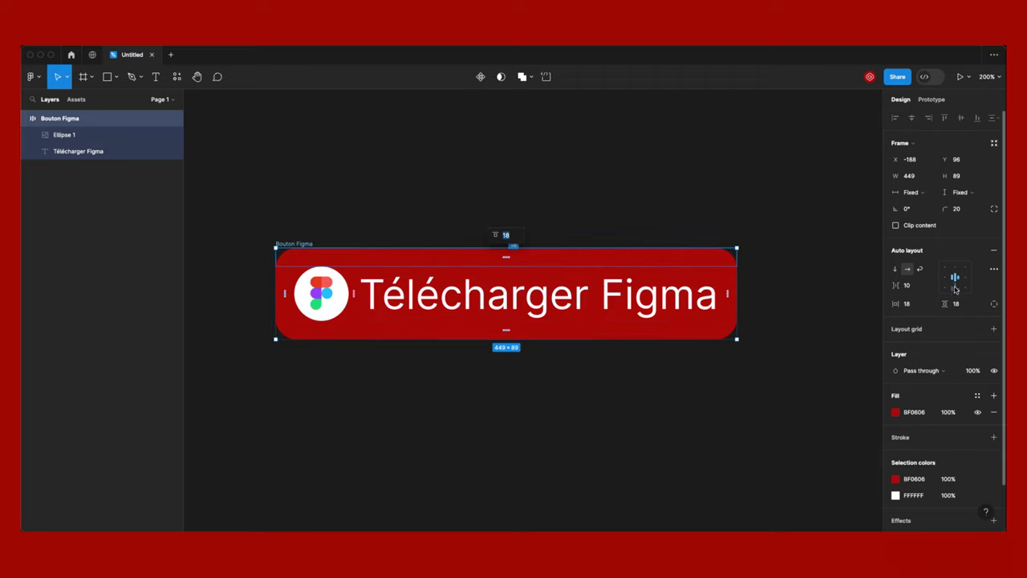
pyautogui.click(954, 288)
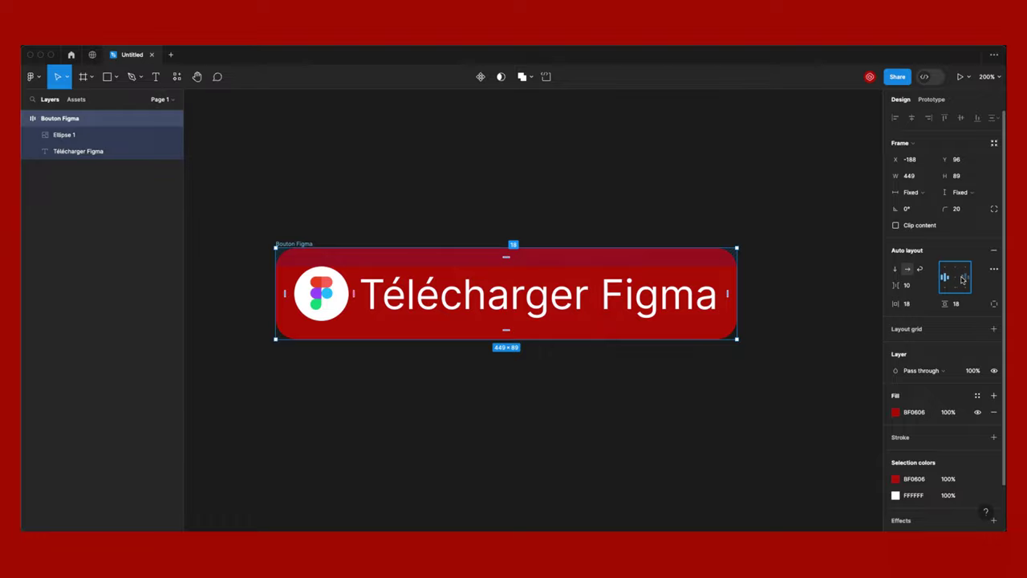